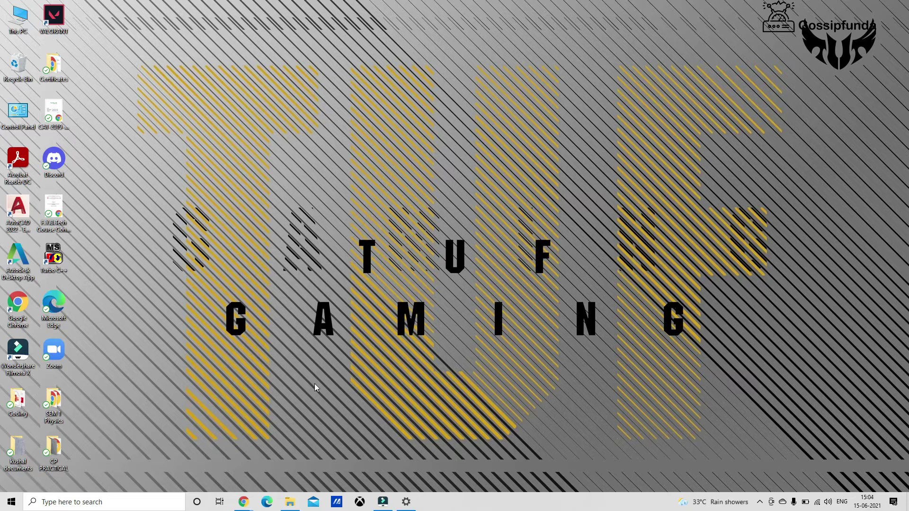
Bring up maximized Windows Settings and go to Network Connections via Change adapter options.
key("super")
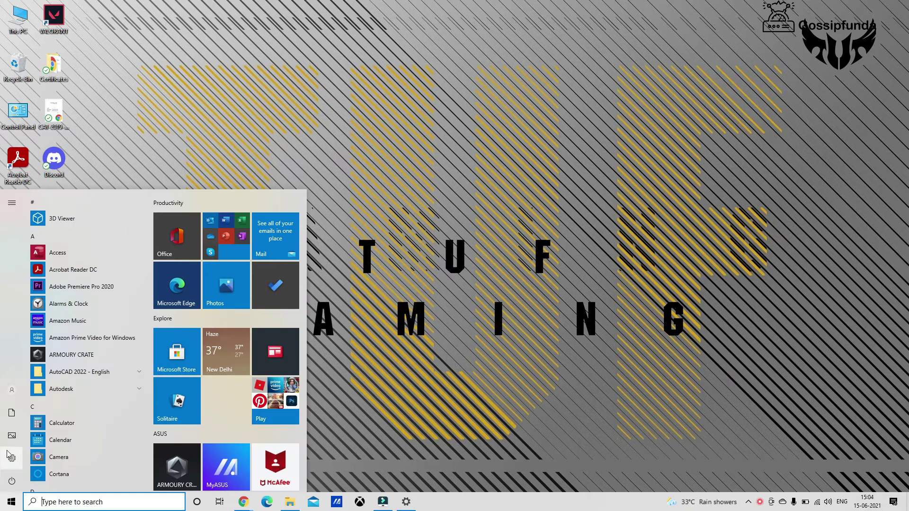
left_click(12, 460)
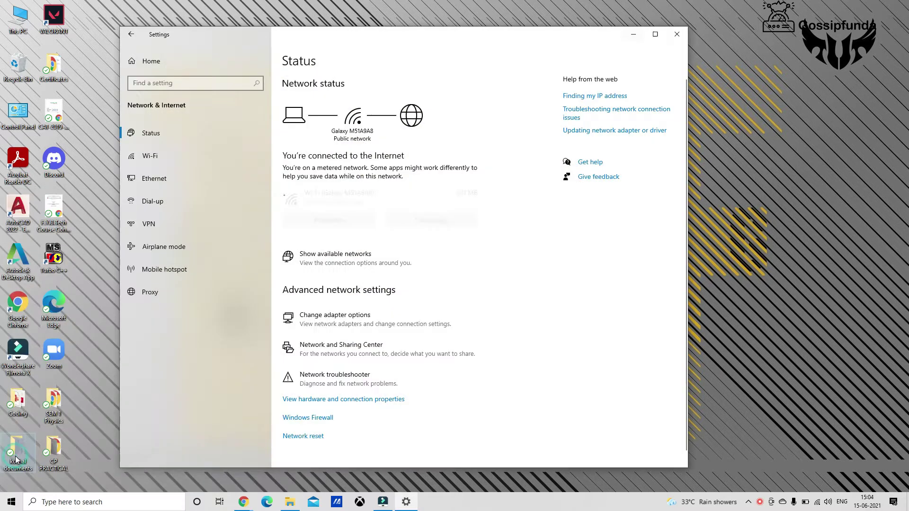
left_click(655, 34)
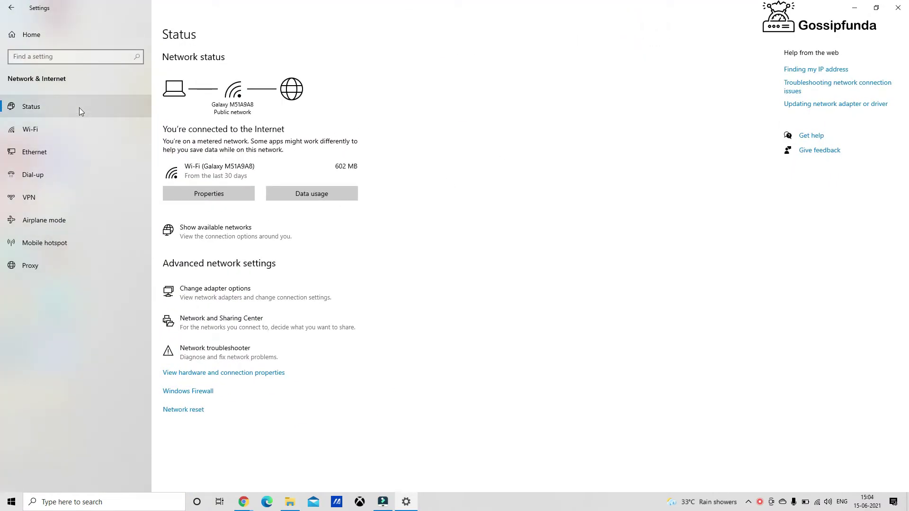
left_click(79, 107)
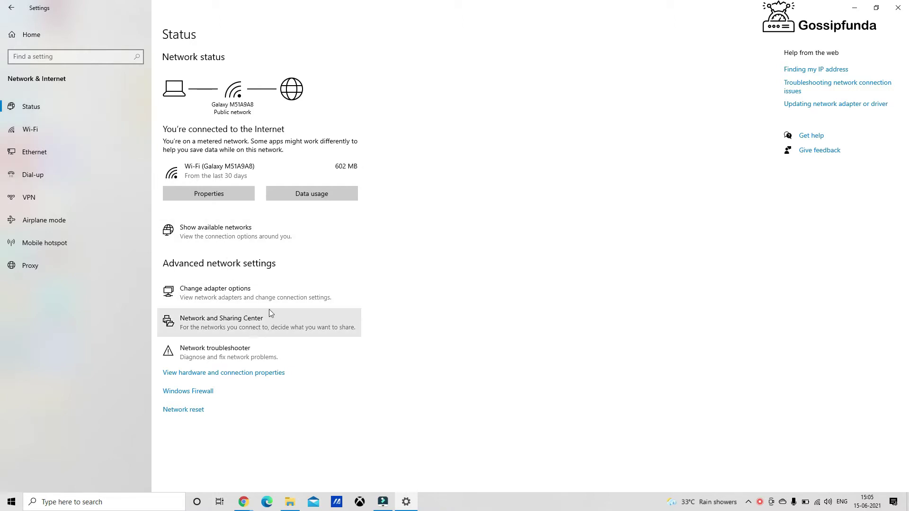
left_click(286, 296)
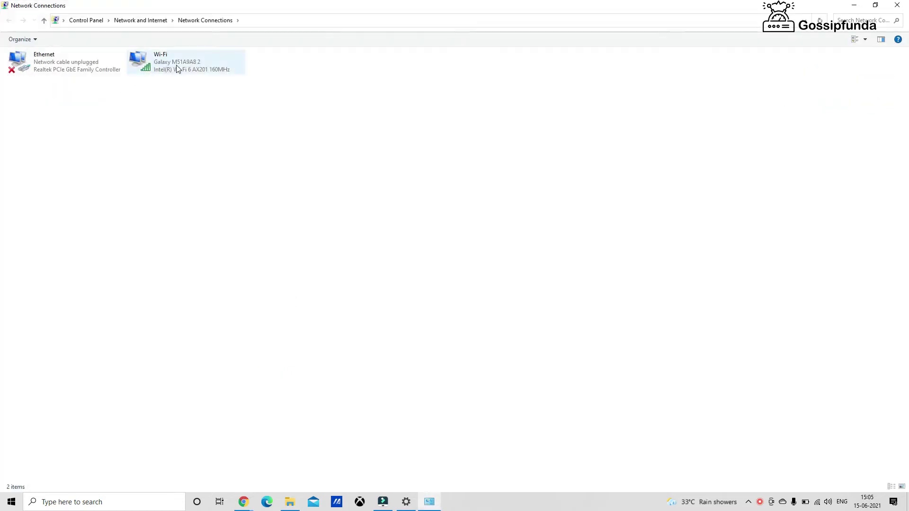
Select Internet Protocol Version 4 (TCP/IPv4) in the Wi-Fi adapter's Properties window.
right_click(185, 64)
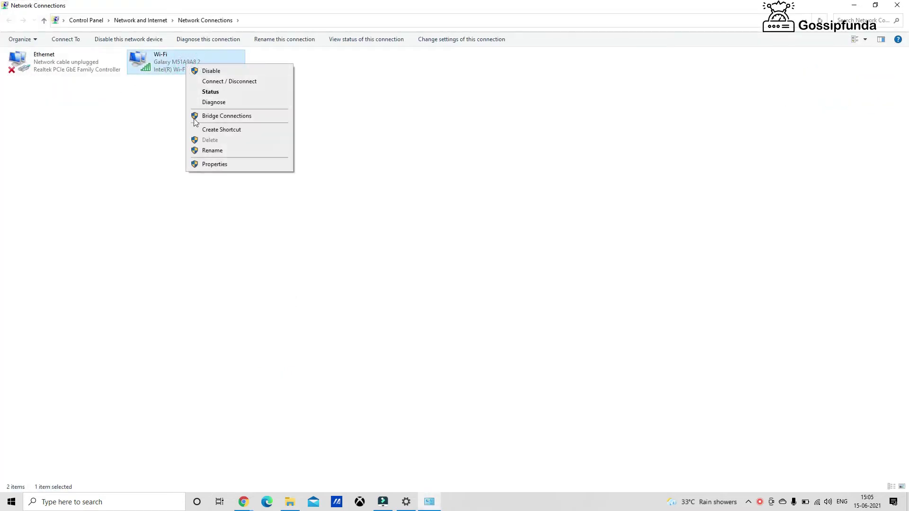
left_click(214, 164)
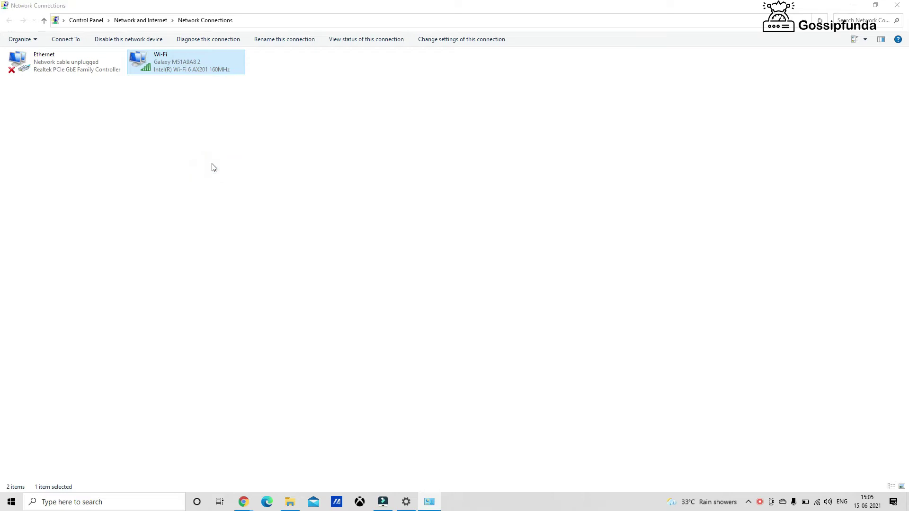
left_click_drag(110, 52, 425, 144)
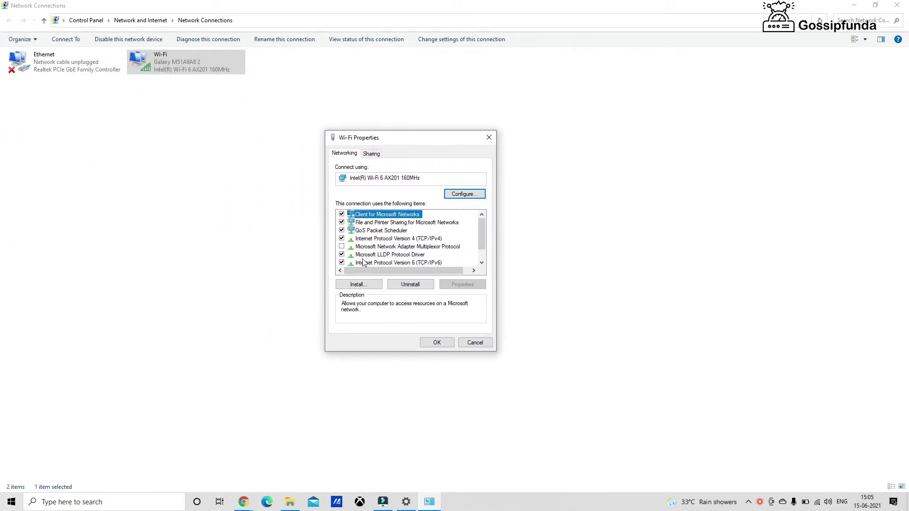
left_click(343, 242)
left_click(398, 239)
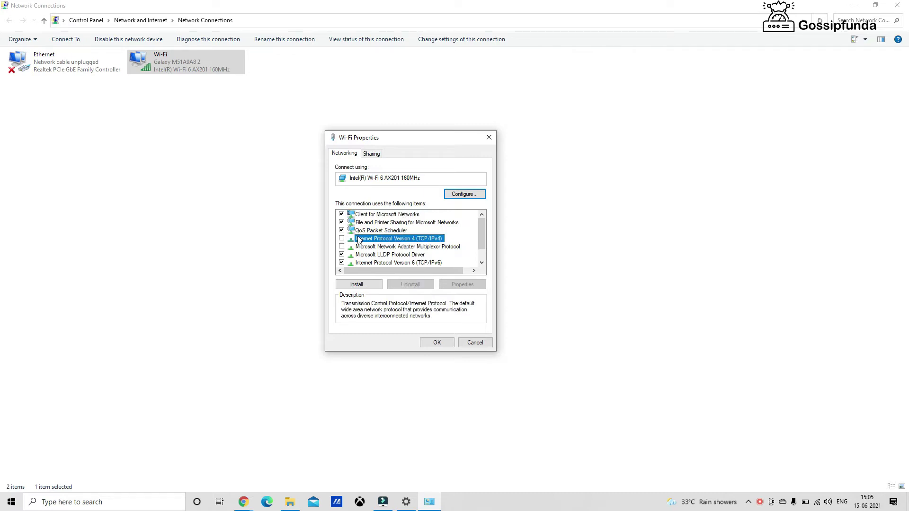
Switch the Wi-Fi IPv4 settings to manual DNS server addresses, preferred 8.8.8.8.
left_click(460, 285)
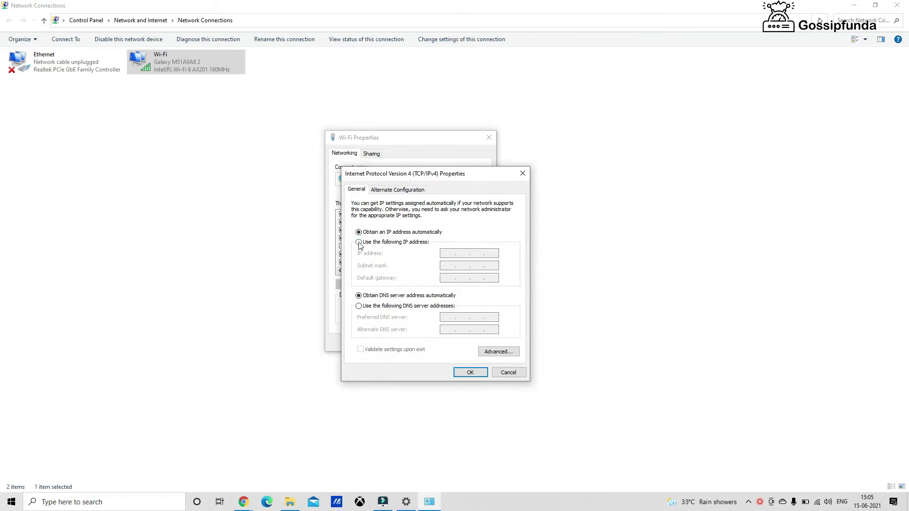
left_click(358, 305)
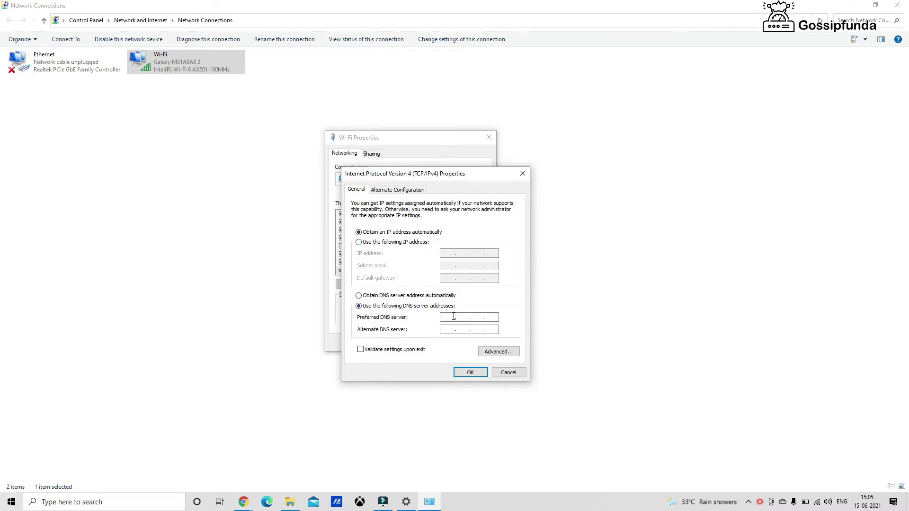
type("8")
type("8")
type("4")
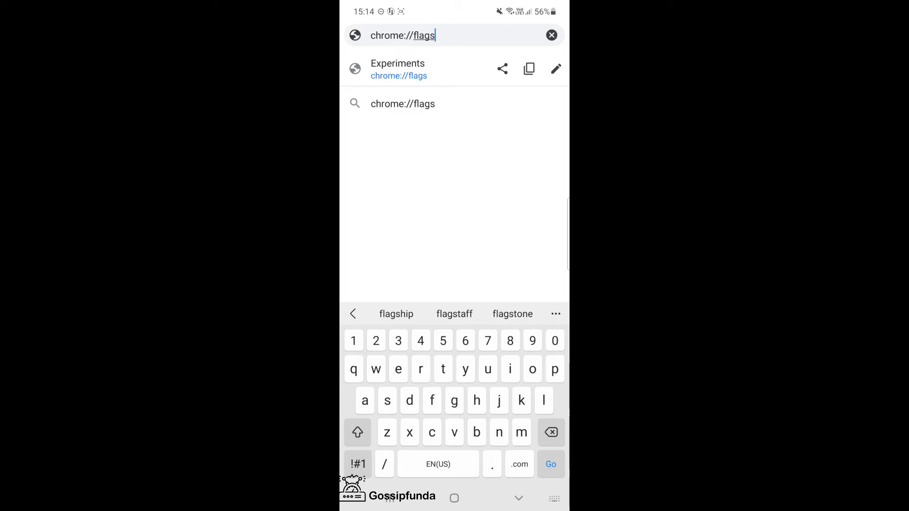
On chrome://flags, search 'Parall' and set Parallel downloading to Enabled.
key("Return")
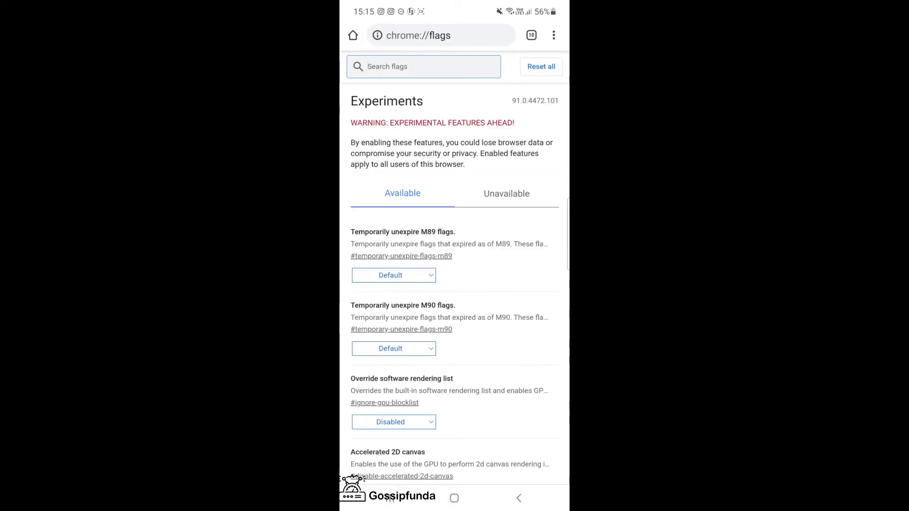
left_click(424, 65)
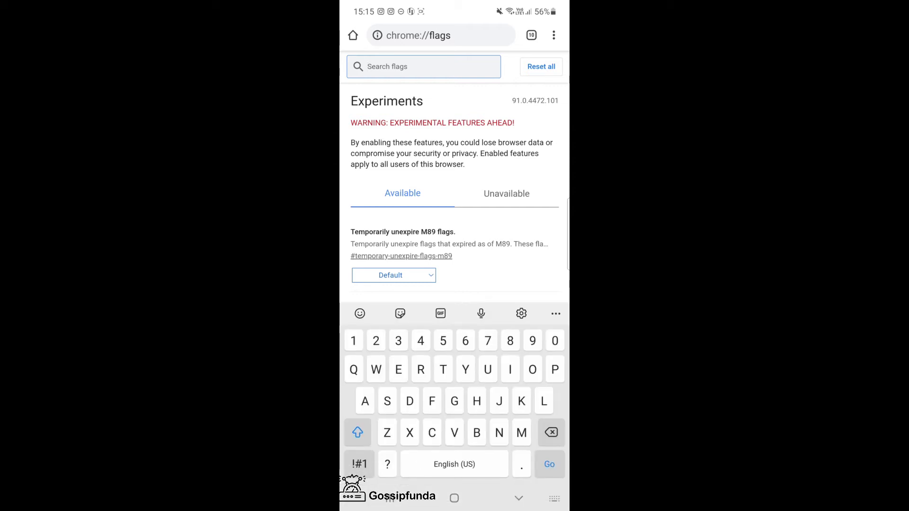
type("Para")
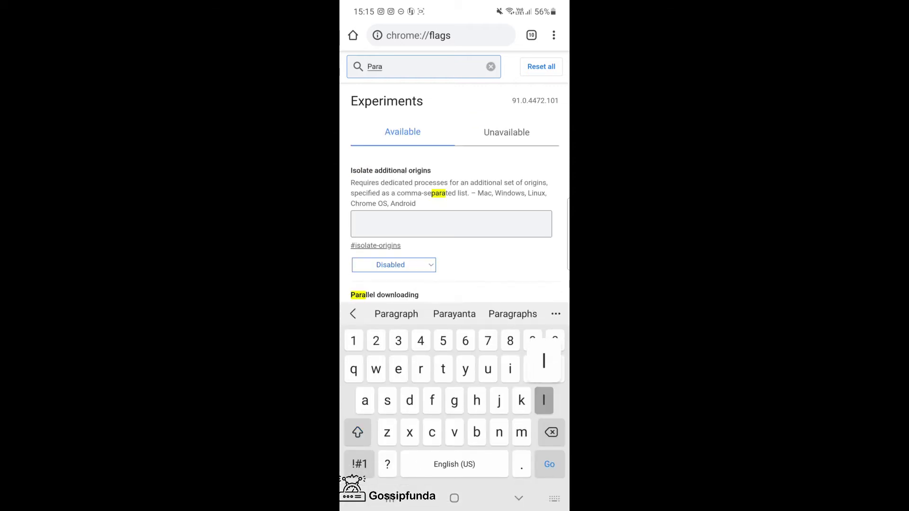
type("ll")
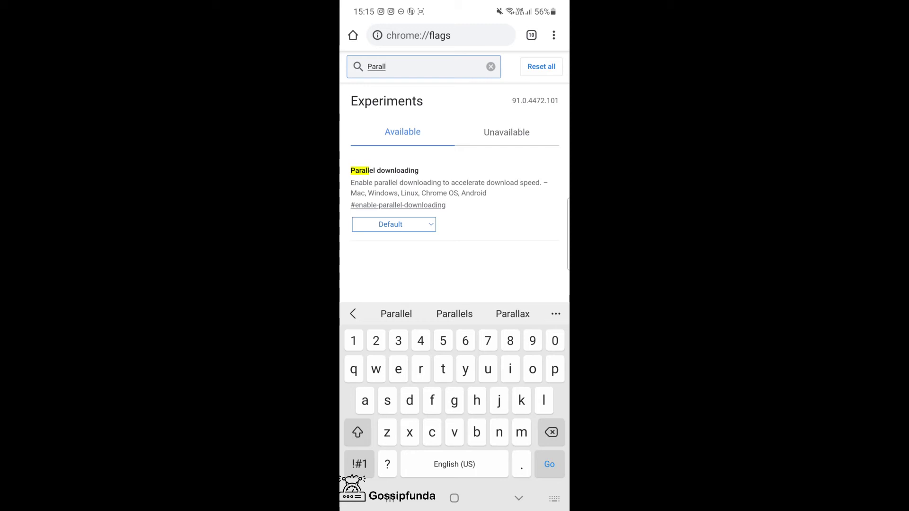
left_click(394, 224)
left_click(379, 252)
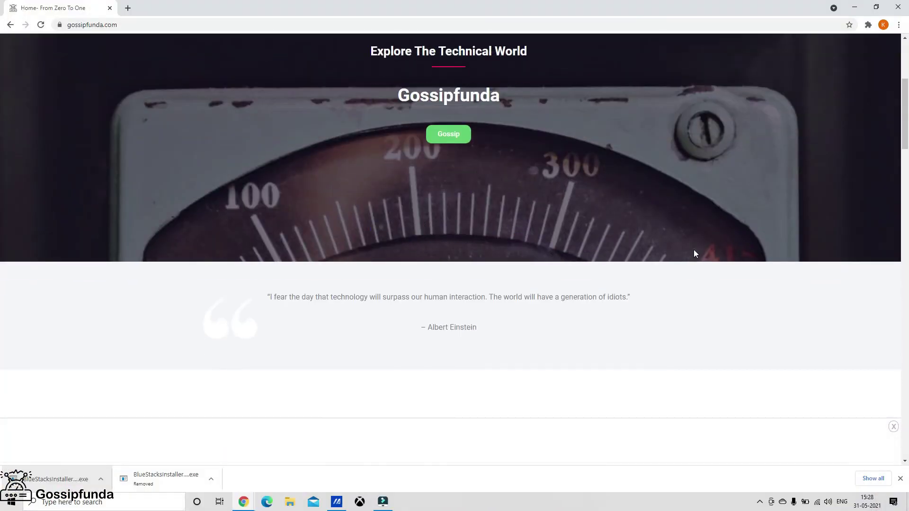
scroll(694, 249, "down", 5)
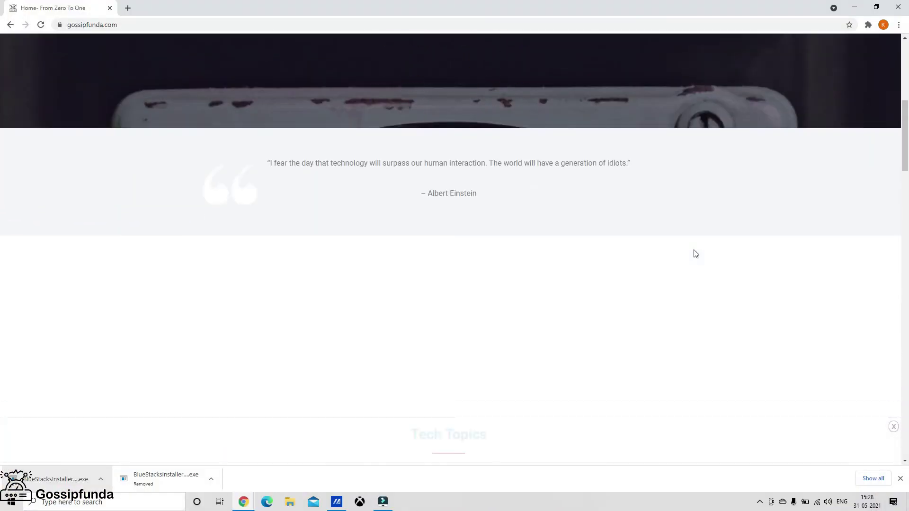
scroll(695, 249, "down", 5)
scroll(693, 250, "down", 5)
scroll(694, 249, "down", 5)
scroll(694, 249, "down", 5)
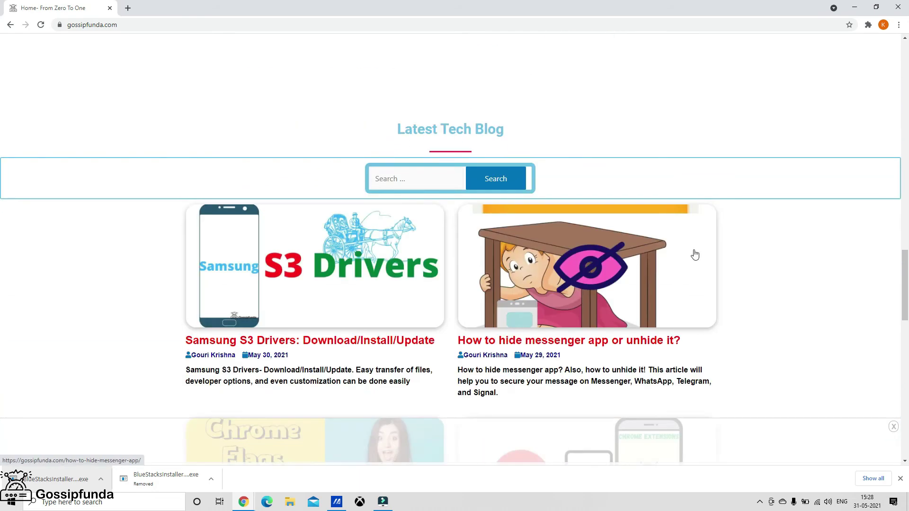
scroll(695, 254, "down", 5)
scroll(696, 254, "down", 5)
scroll(695, 254, "down", 5)
scroll(696, 255, "down", 5)
scroll(696, 254, "up", 5)
scroll(696, 255, "up", 5)
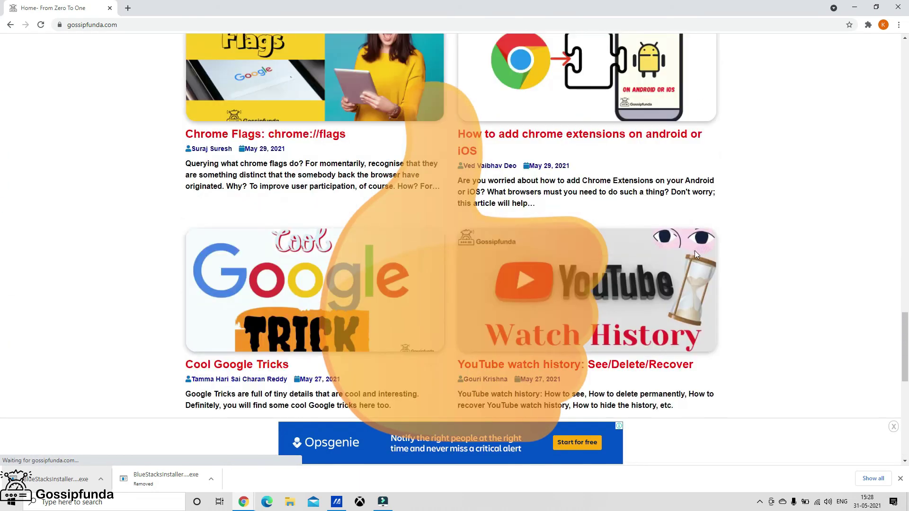
scroll(695, 254, "up", 5)
scroll(695, 254, "up", 5)
scroll(698, 257, "up", 3)
scroll(697, 256, "down", 2)
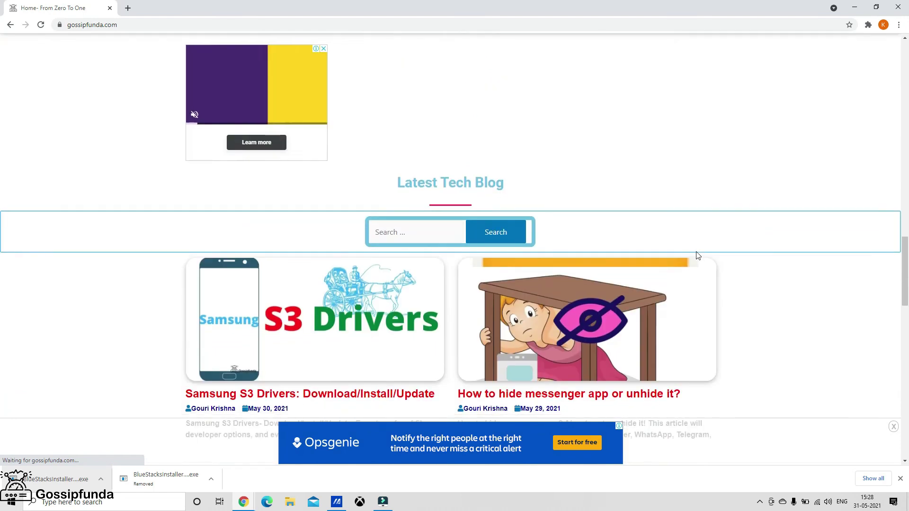
scroll(697, 257, "up", 5)
scroll(698, 256, "up", 5)
scroll(698, 256, "up", 5)
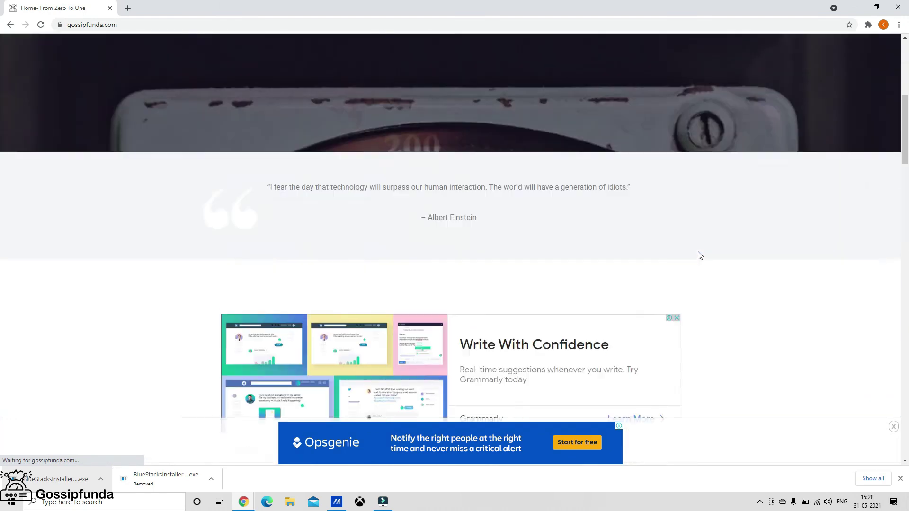
scroll(698, 256, "up", 5)
scroll(697, 255, "up", 3)
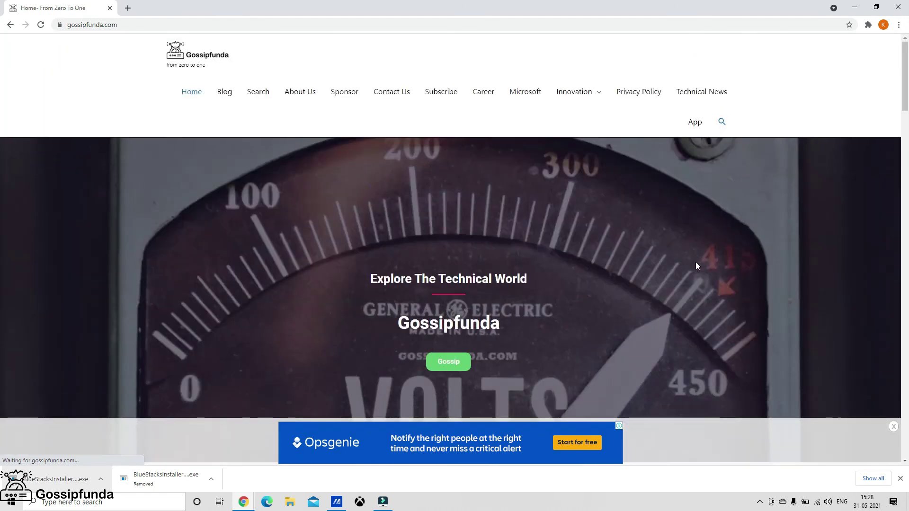